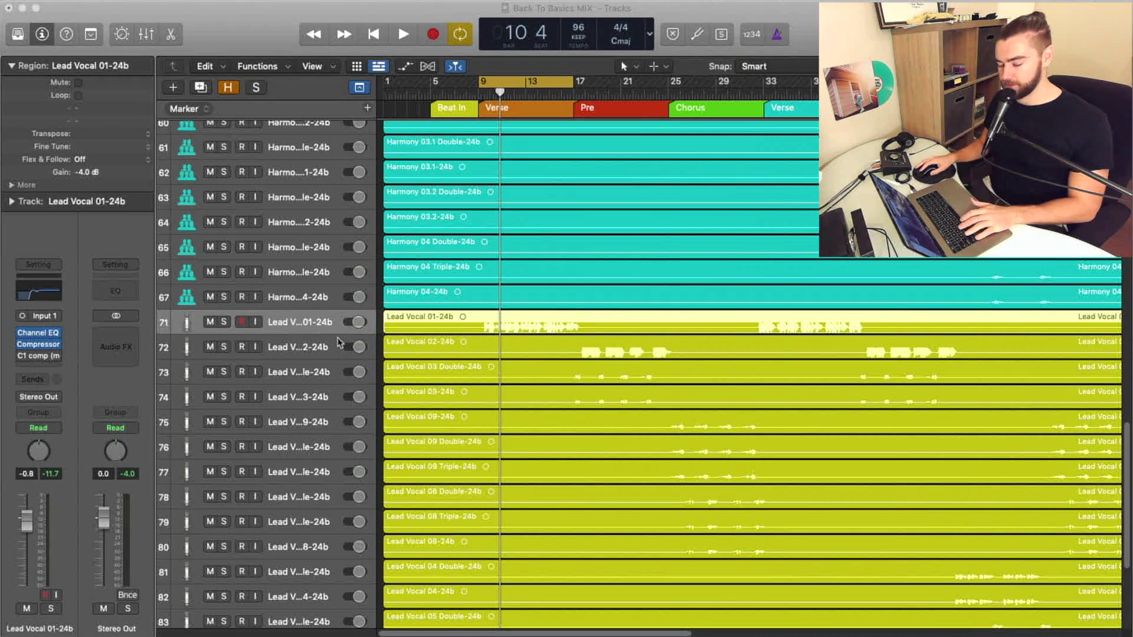
# Send the Lead Vocal to Bus 1 with the send level reset to 0 dB.
pyautogui.press('x')
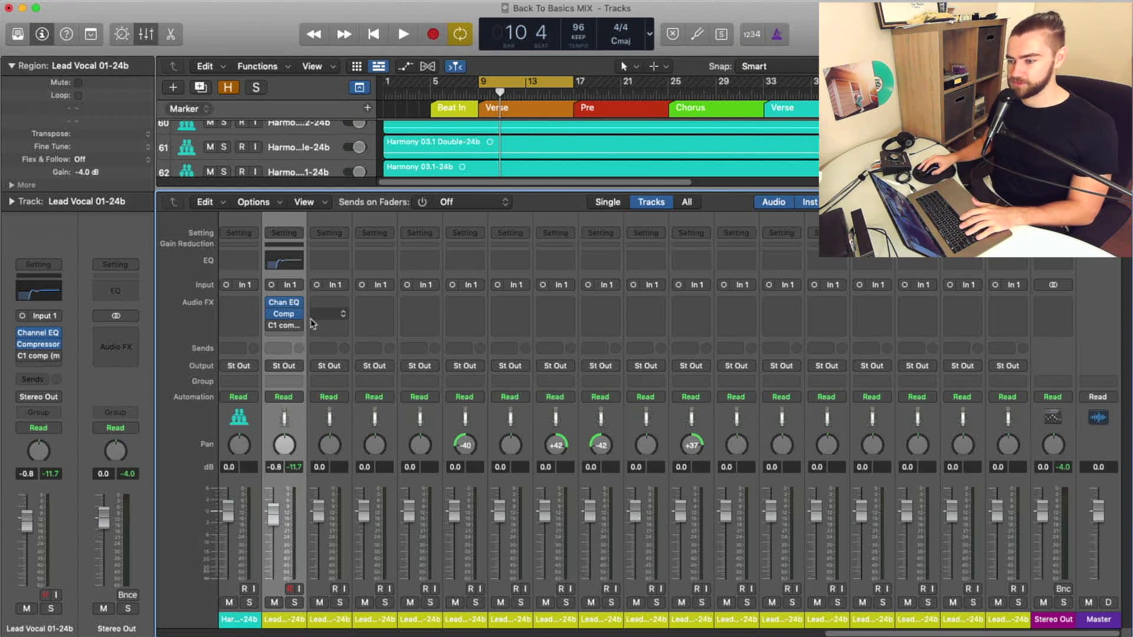
pyautogui.click(286, 349)
pyautogui.moveTo(299, 366)
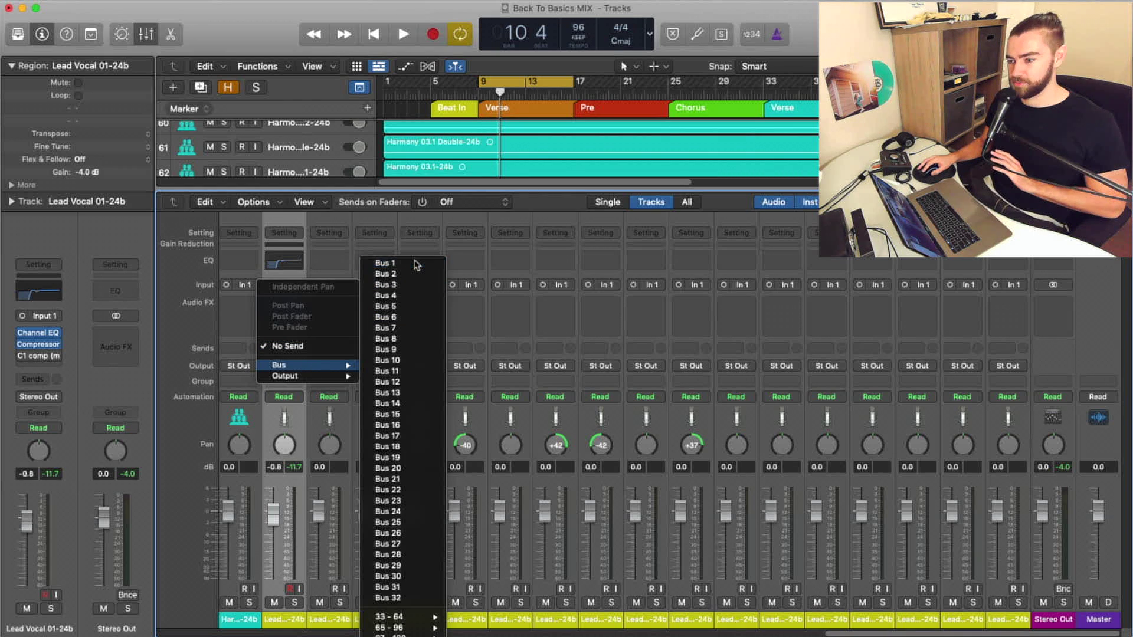
pyautogui.click(416, 265)
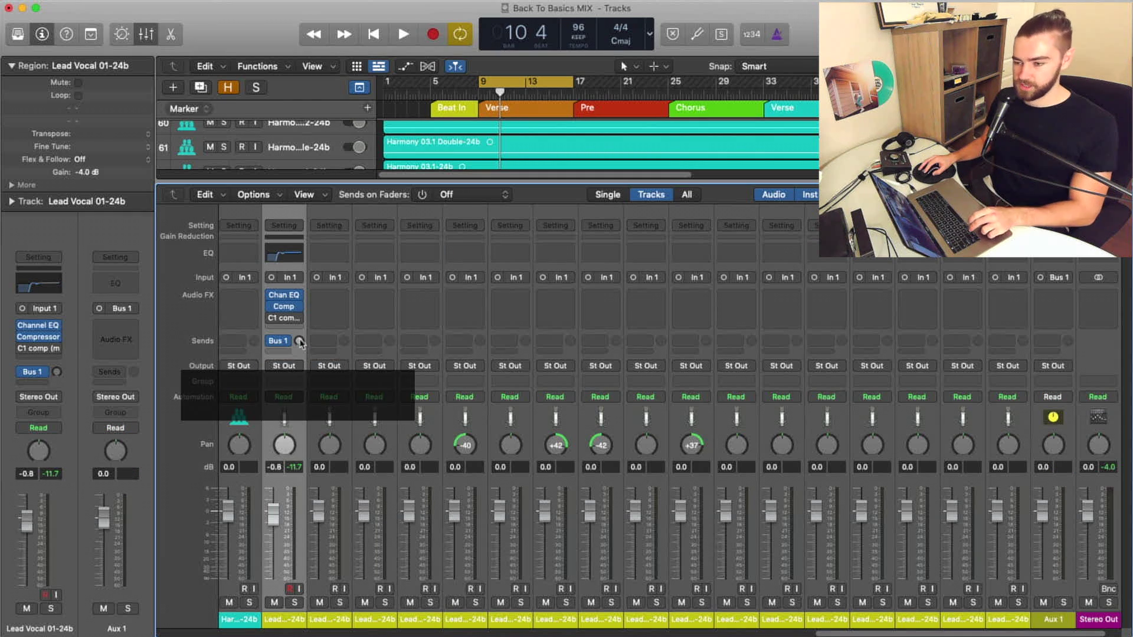
pyautogui.keyDown('alt'); pyautogui.click(300, 342); pyautogui.keyUp('alt')
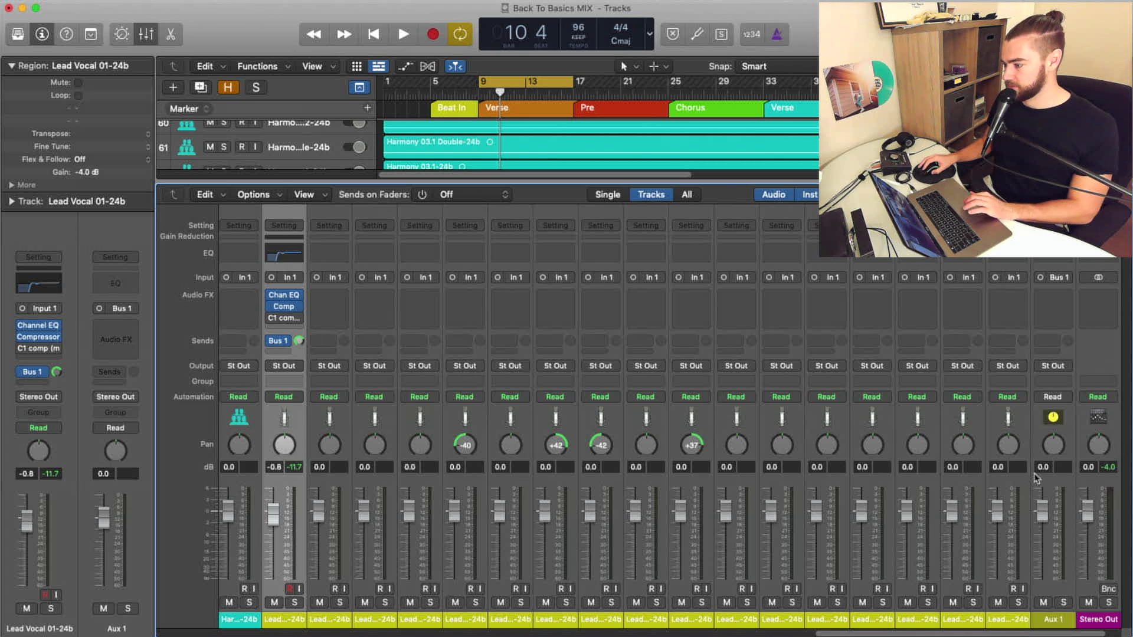
# Rename the new Aux 1 channel to 'Reverb'.
pyautogui.doubleClick(1051, 618)
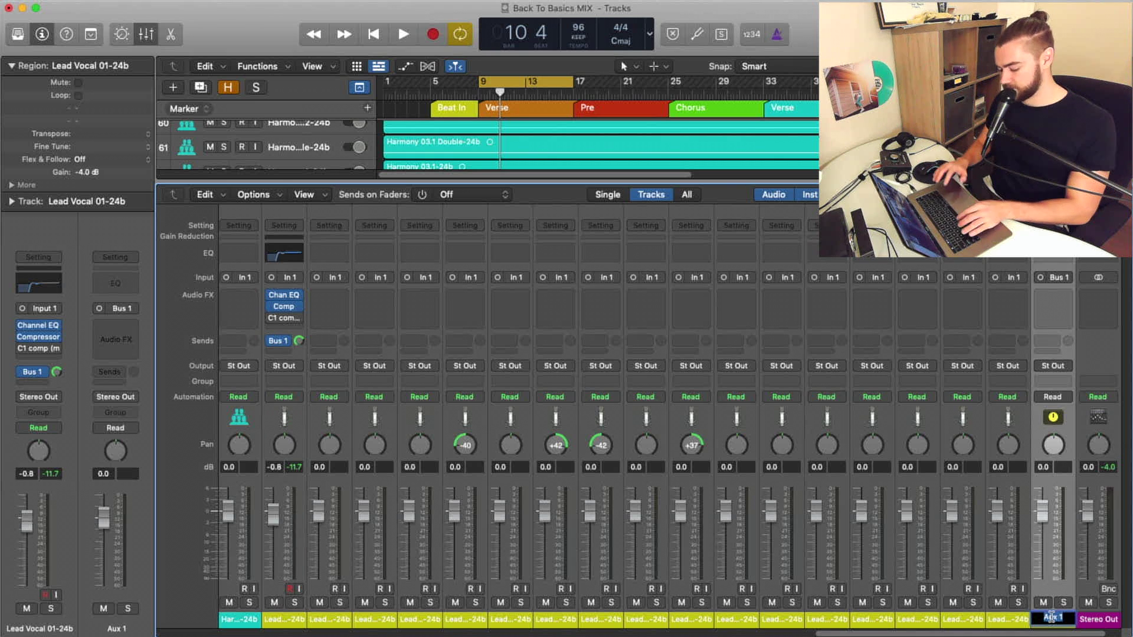
pyautogui.write('V')
pyautogui.press('BackSpace')
pyautogui.write('Reverb')
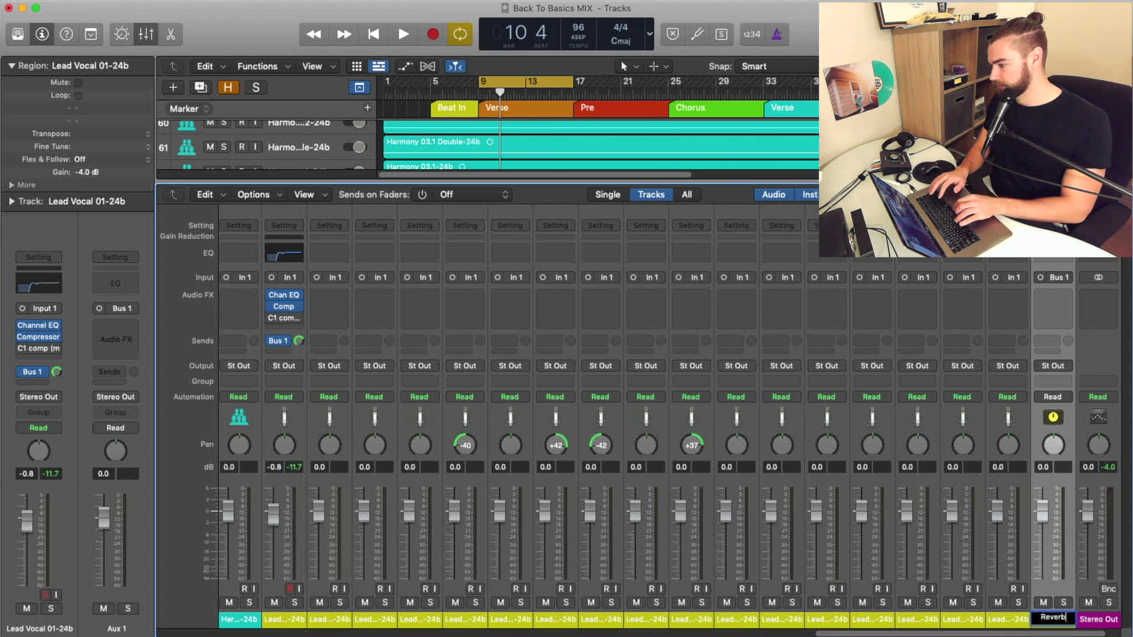
pyautogui.press('Return')
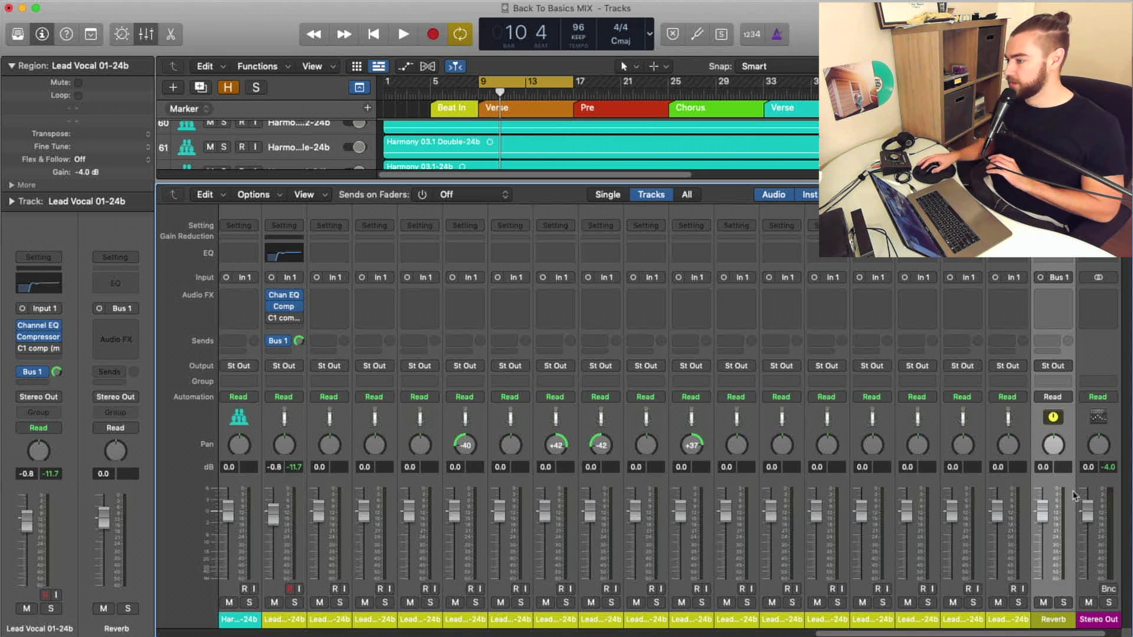
pyautogui.click(1043, 295)
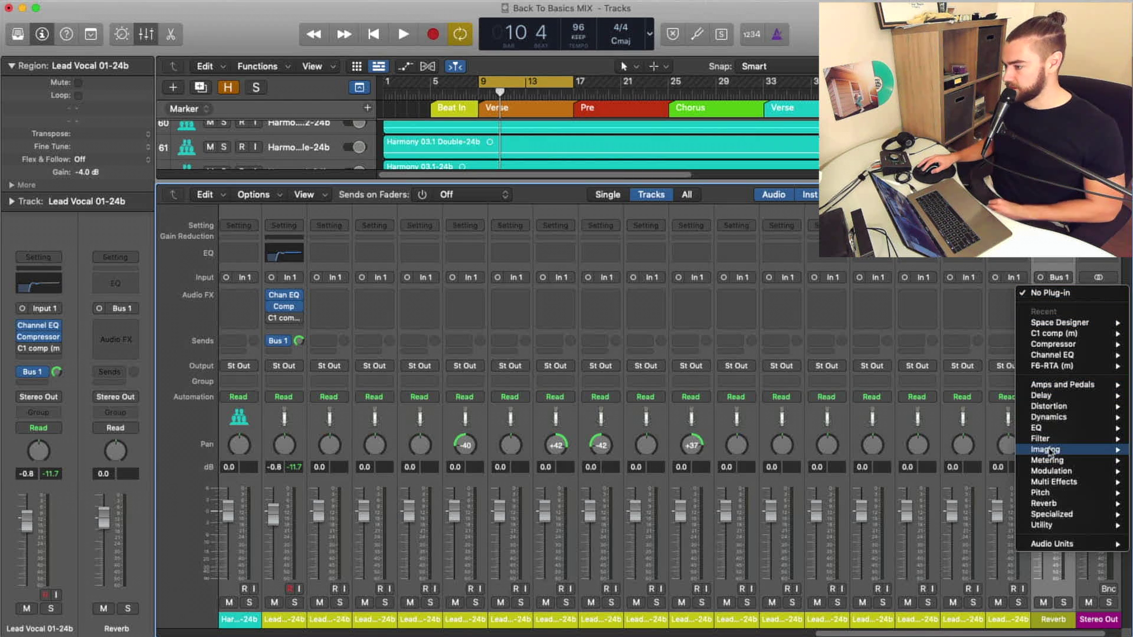
# Load Space Designer (Mono->Stereo) from Audio FX > Reverb onto the Reverb aux.
pyautogui.moveTo(1054, 483)
pyautogui.moveTo(1045, 503)
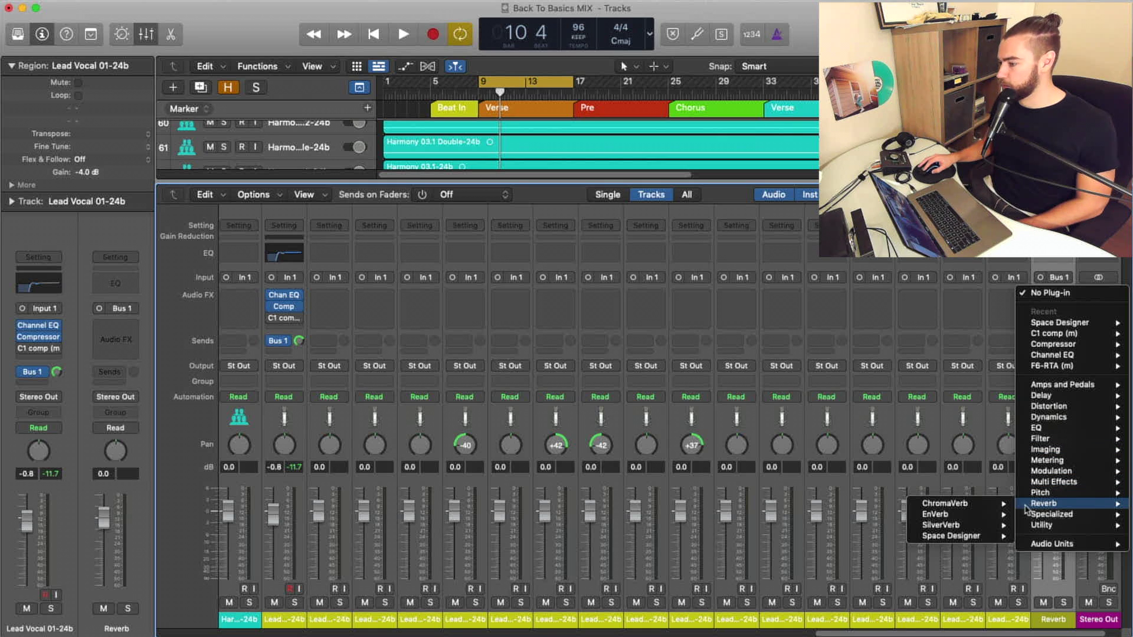
pyautogui.moveTo(973, 535)
pyautogui.click(901, 546)
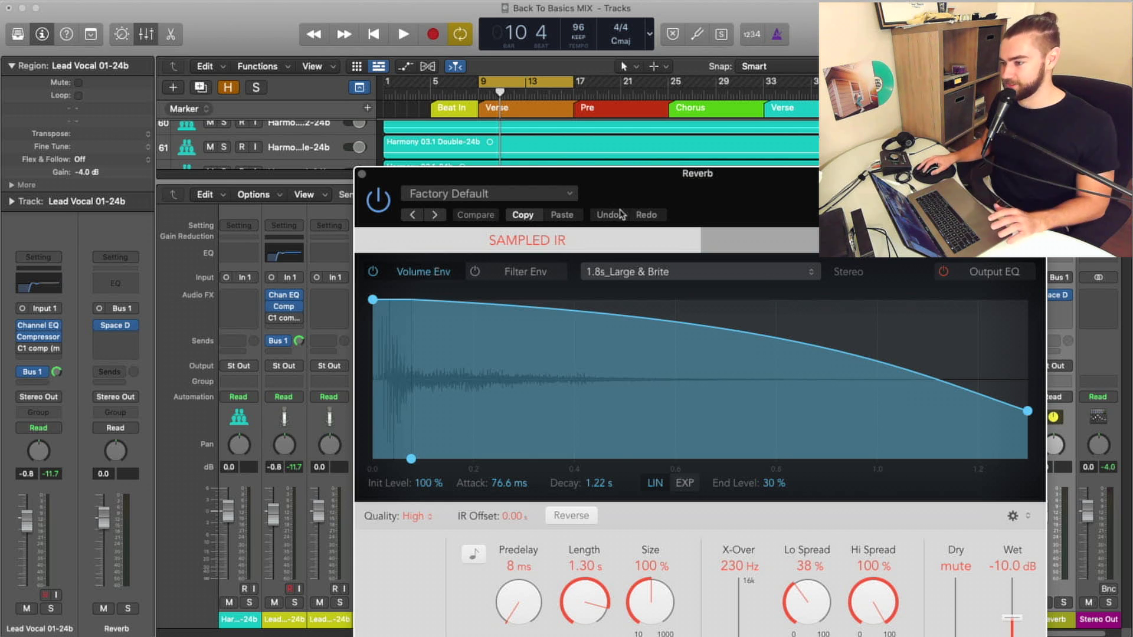
# Bring the full Space Designer window into view, set Predelay to 0 ms, and try tempo sync.
pyautogui.moveTo(637, 193); pyautogui.dragTo(373, 61)
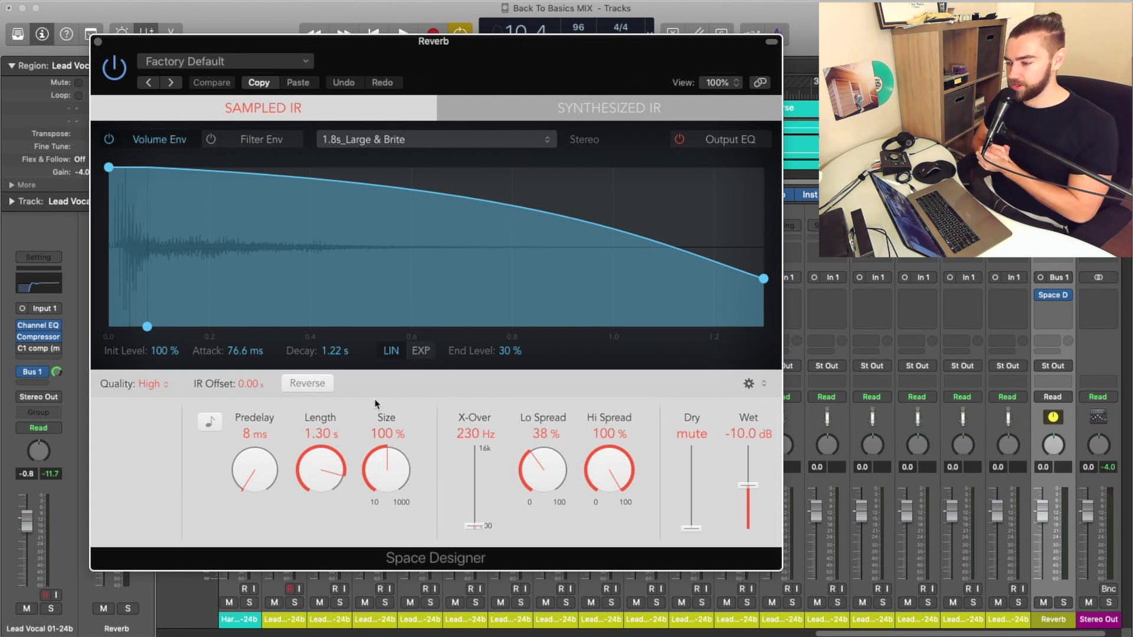
pyautogui.moveTo(254, 450); pyautogui.dragTo(213, 453)
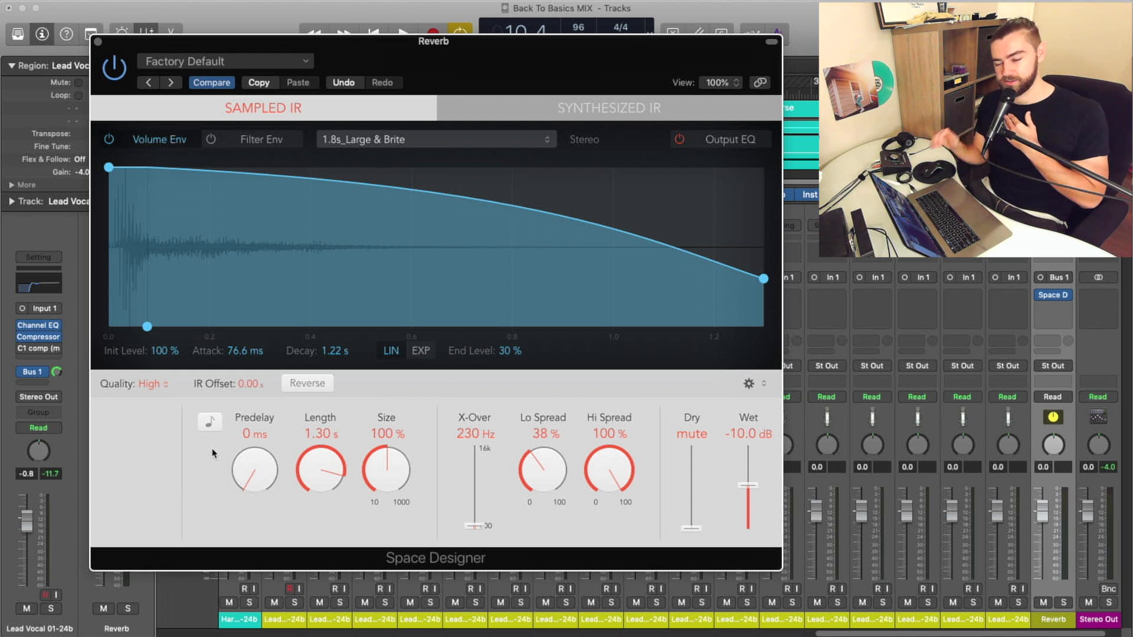
pyautogui.click(210, 421)
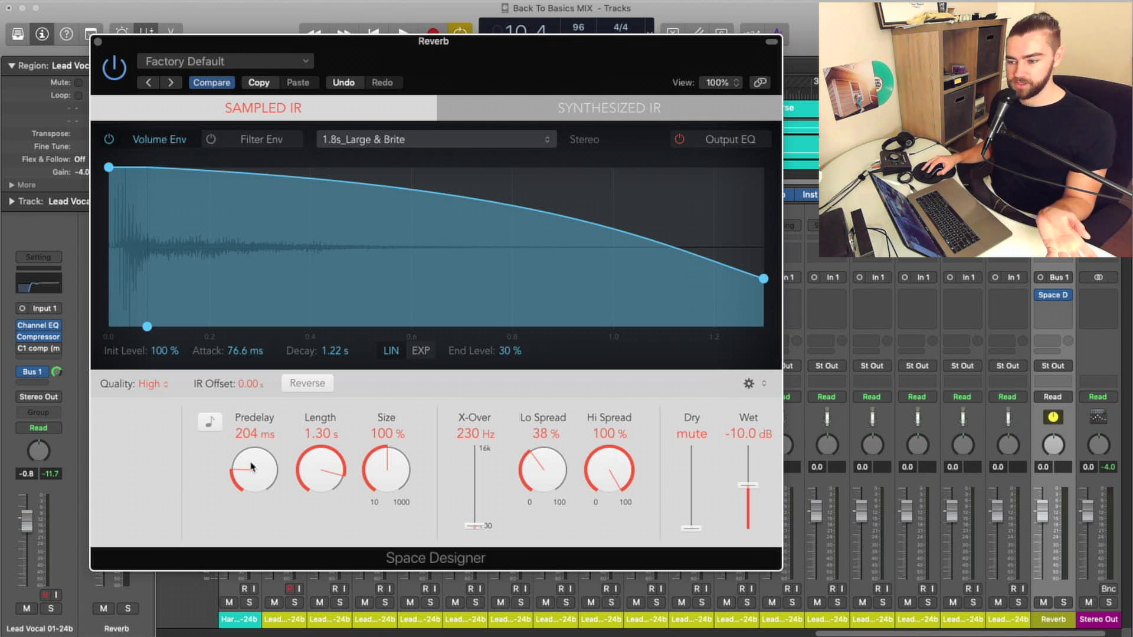
# Work the Predelay knob up and down, finally settling it at 24 ms.
pyautogui.moveTo(251, 467)
pyautogui.mouseDown()
pyautogui.moveTo(245, 483)
pyautogui.moveTo(245, 466)
pyautogui.mouseUp()
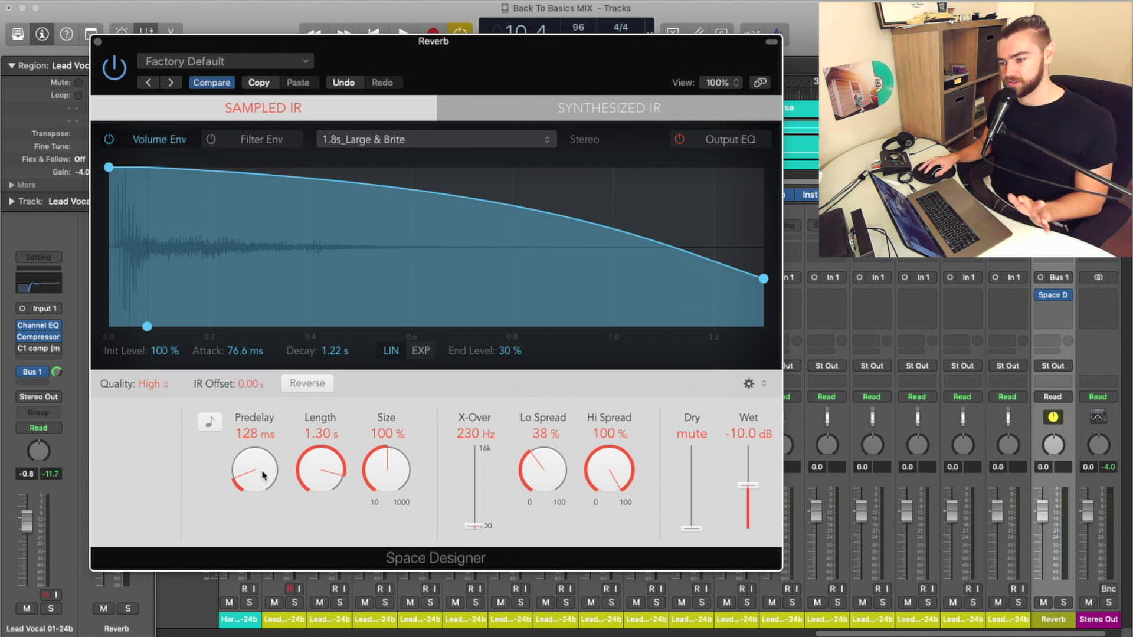
pyautogui.moveTo(264, 477); pyautogui.dragTo(250, 505)
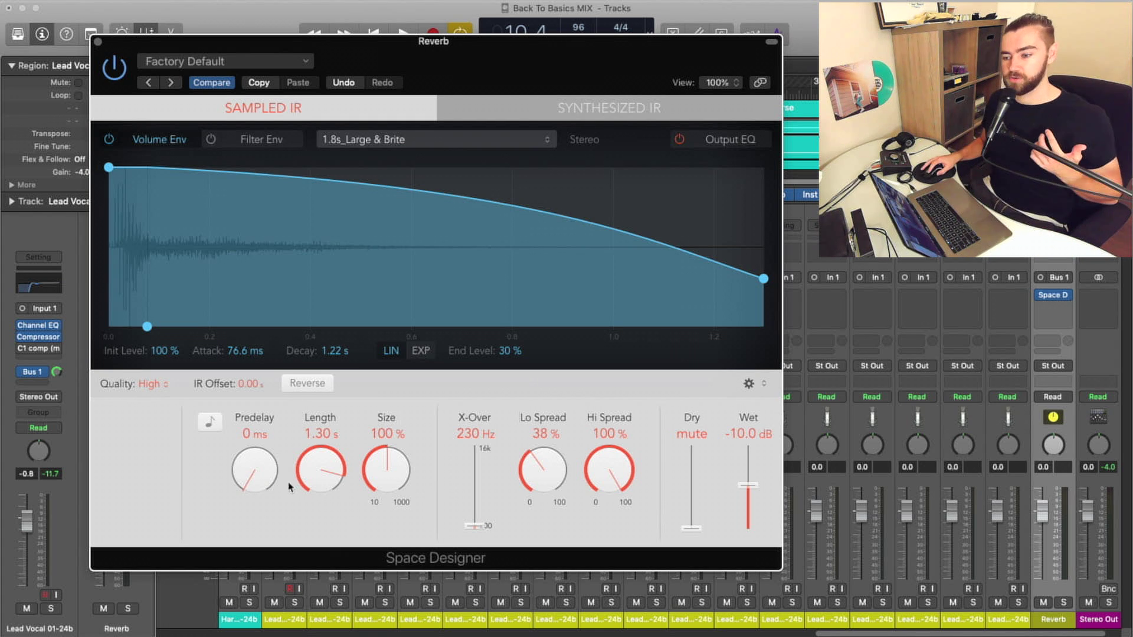
pyautogui.moveTo(253, 476); pyautogui.dragTo(253, 470)
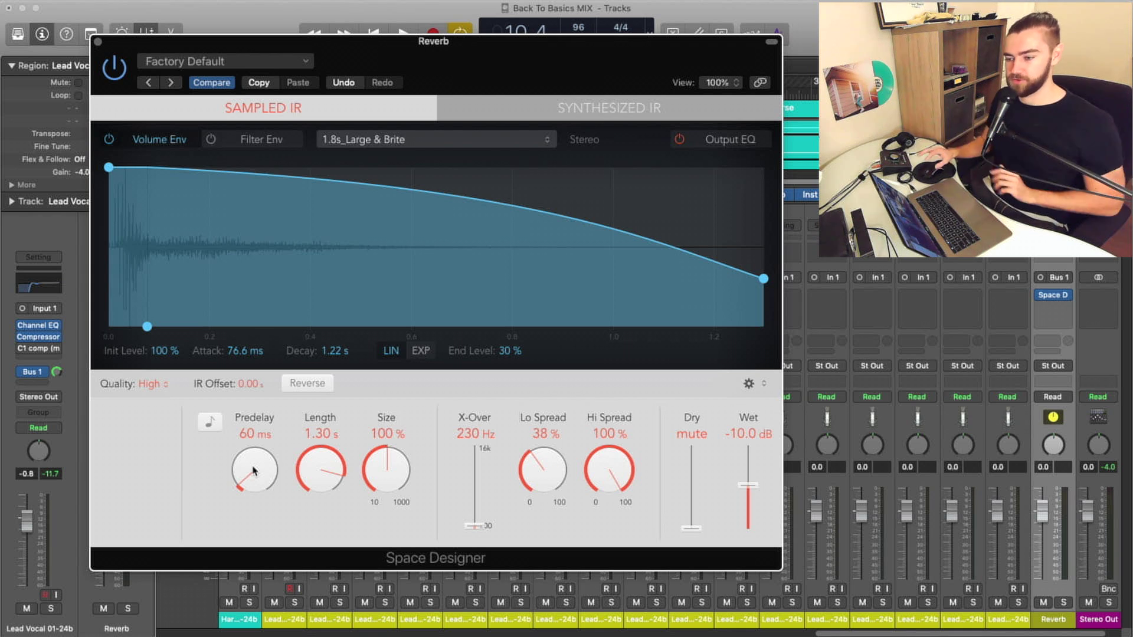
pyautogui.click(254, 471)
pyautogui.moveTo(254, 471); pyautogui.dragTo(251, 476)
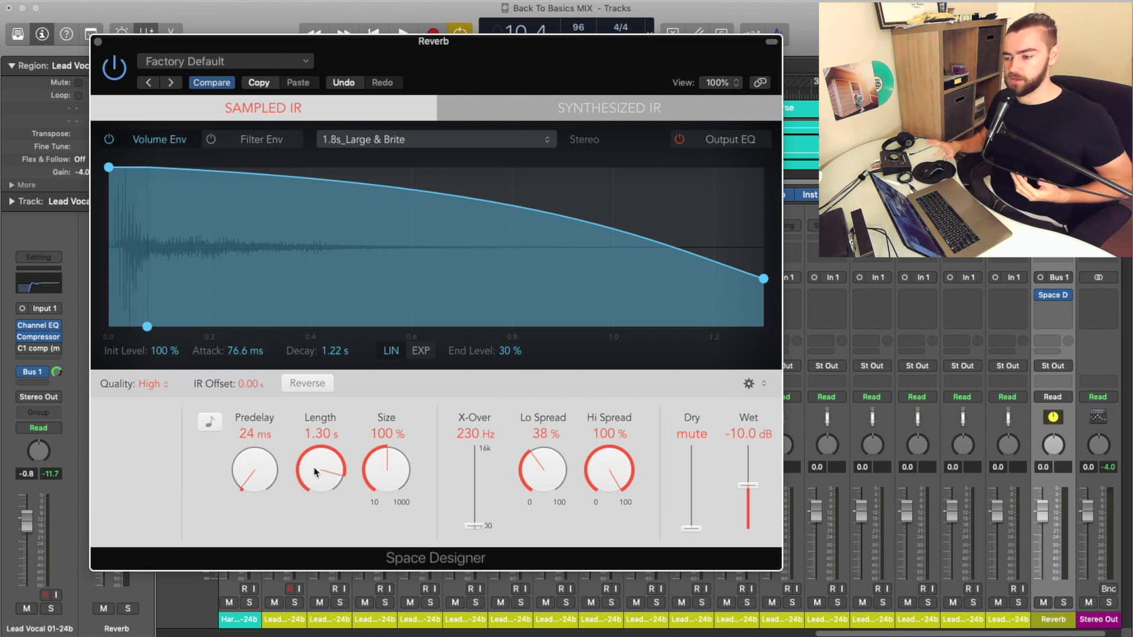
# Raise Space Designer's Wet fader all the way to 0.0 dB.
pyautogui.click(744, 484)
pyautogui.moveTo(744, 484); pyautogui.dragTo(746, 459)
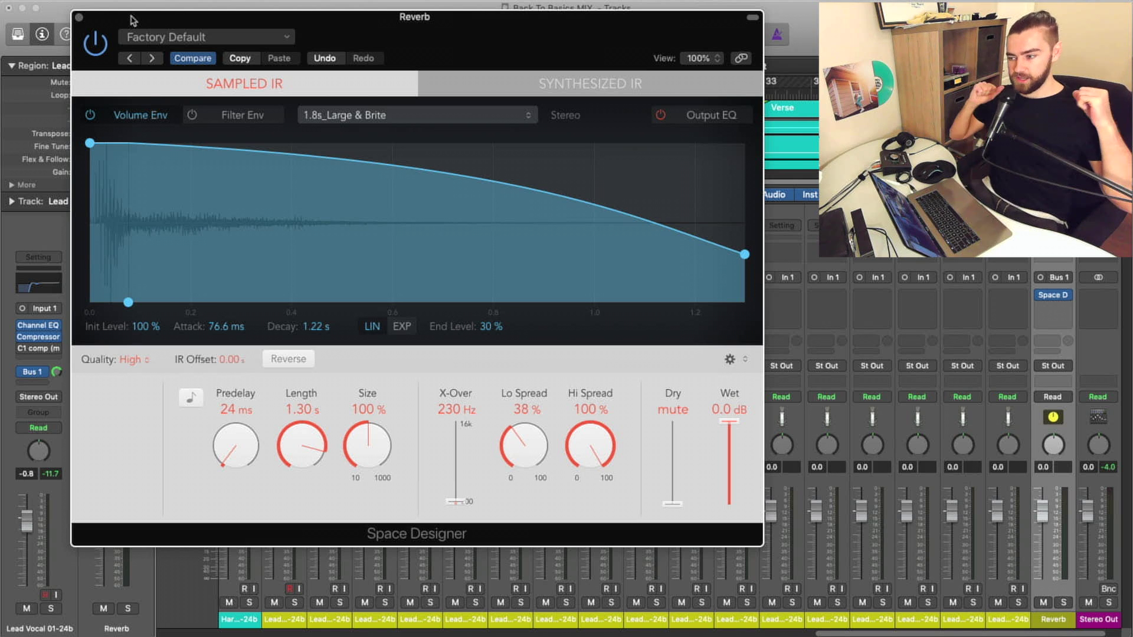
# Choose Small Spaces > Plate Reverbs > 0.5s Bright Vocals from the Setting menu.
pyautogui.click(141, 37)
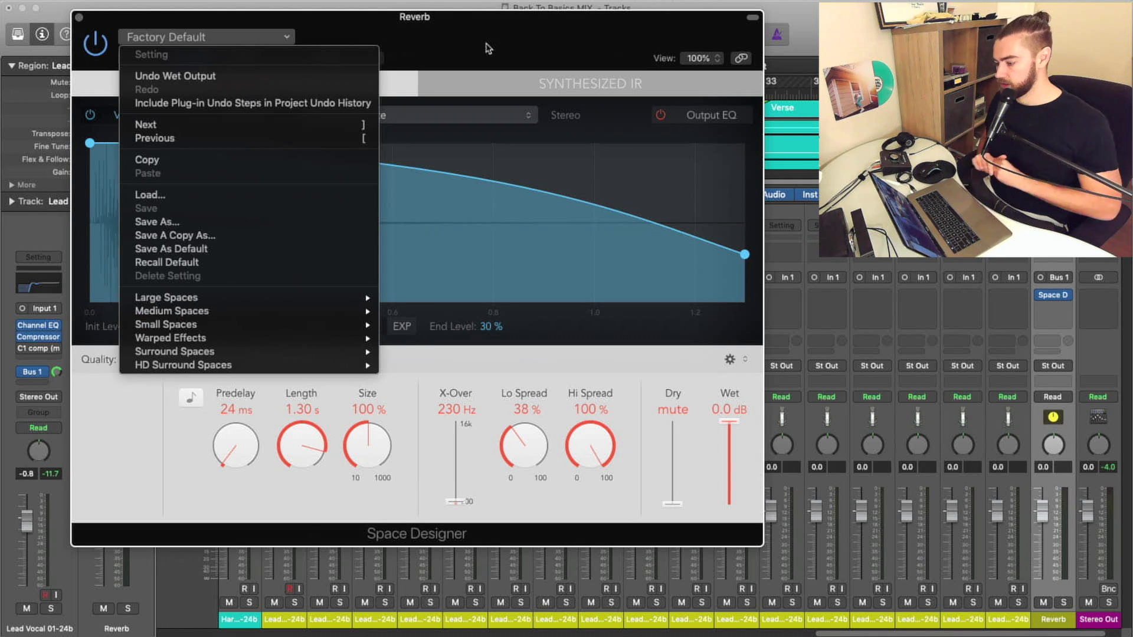
pyautogui.moveTo(296, 326)
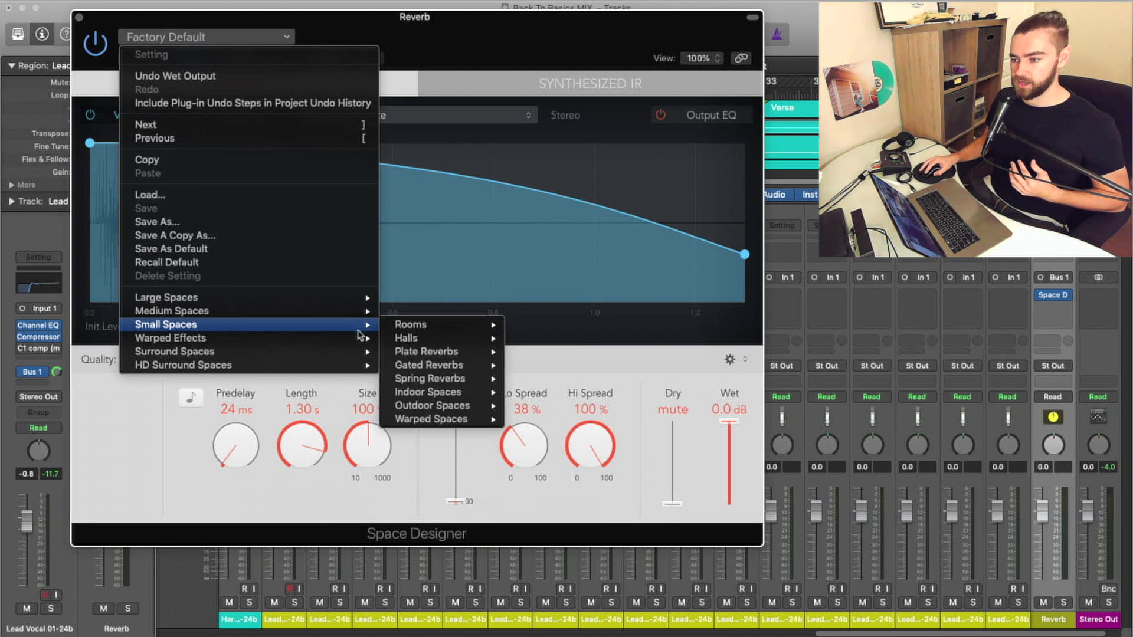
pyautogui.moveTo(412, 344)
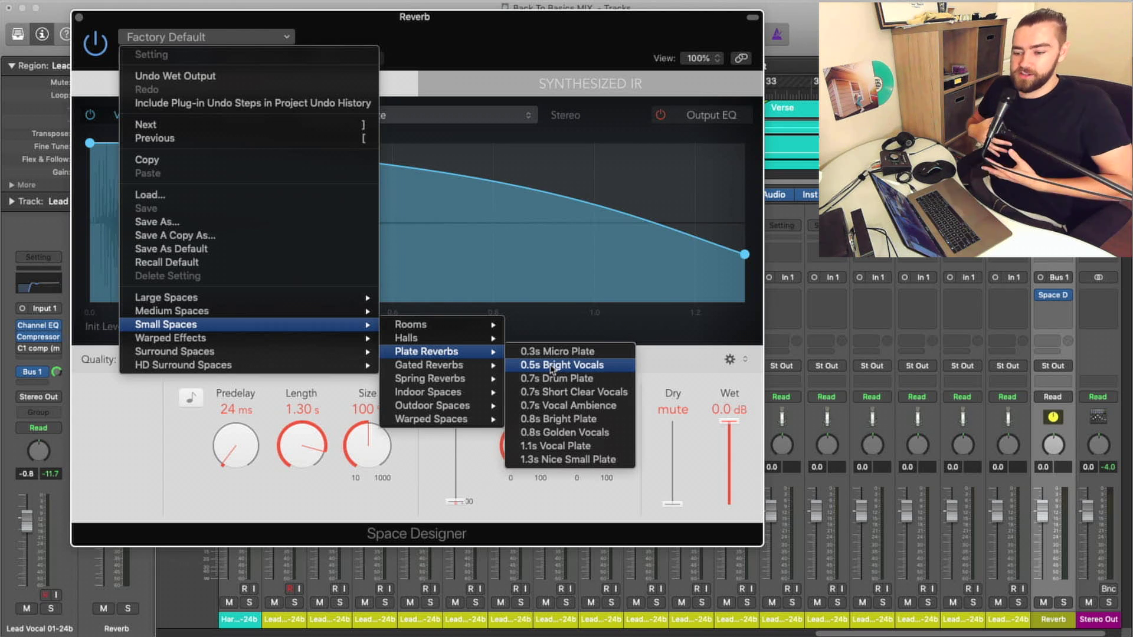
pyautogui.click(550, 367)
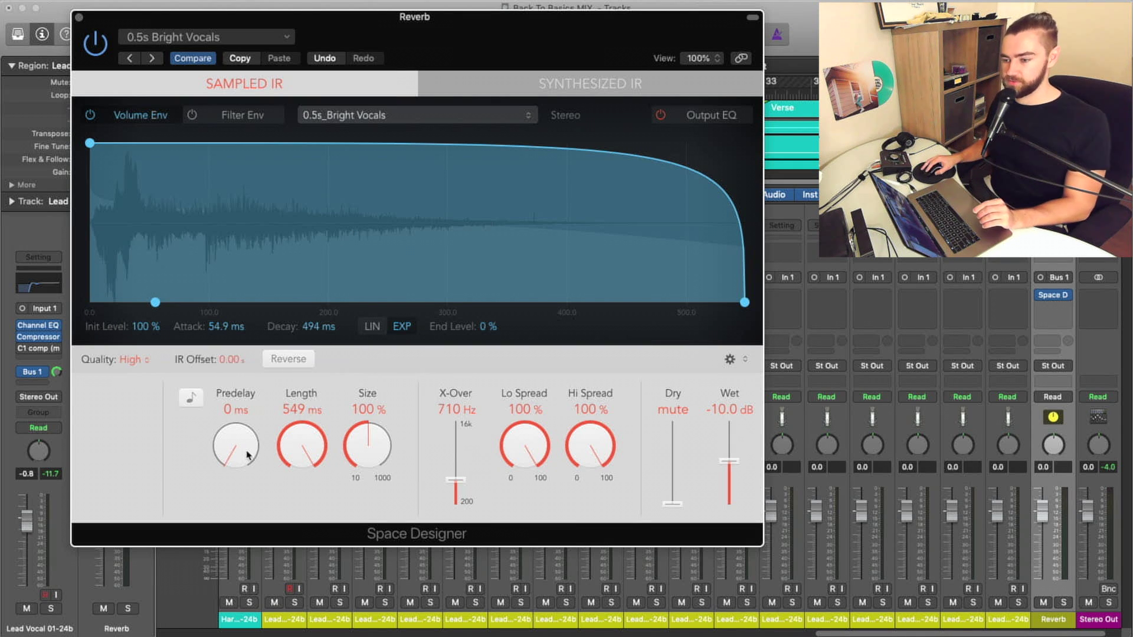
# Set Predelay to 40 ms and Wet to 0.0 dB, and nudge the Reverb channel fader up.
pyautogui.moveTo(246, 460); pyautogui.dragTo(240, 449)
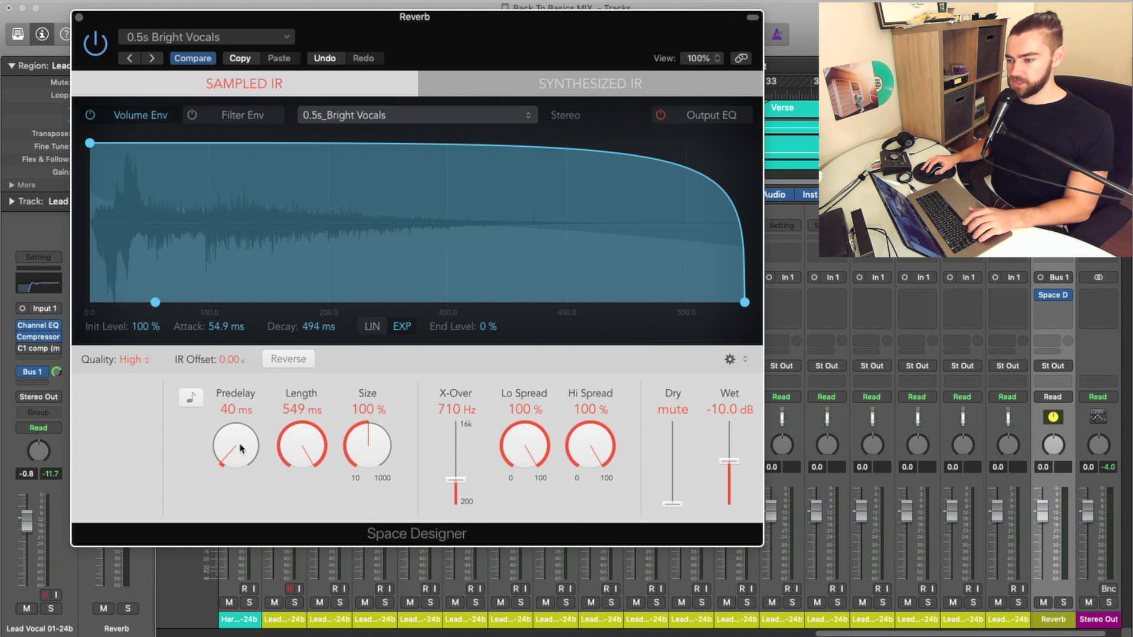
pyautogui.moveTo(730, 461); pyautogui.dragTo(729, 423)
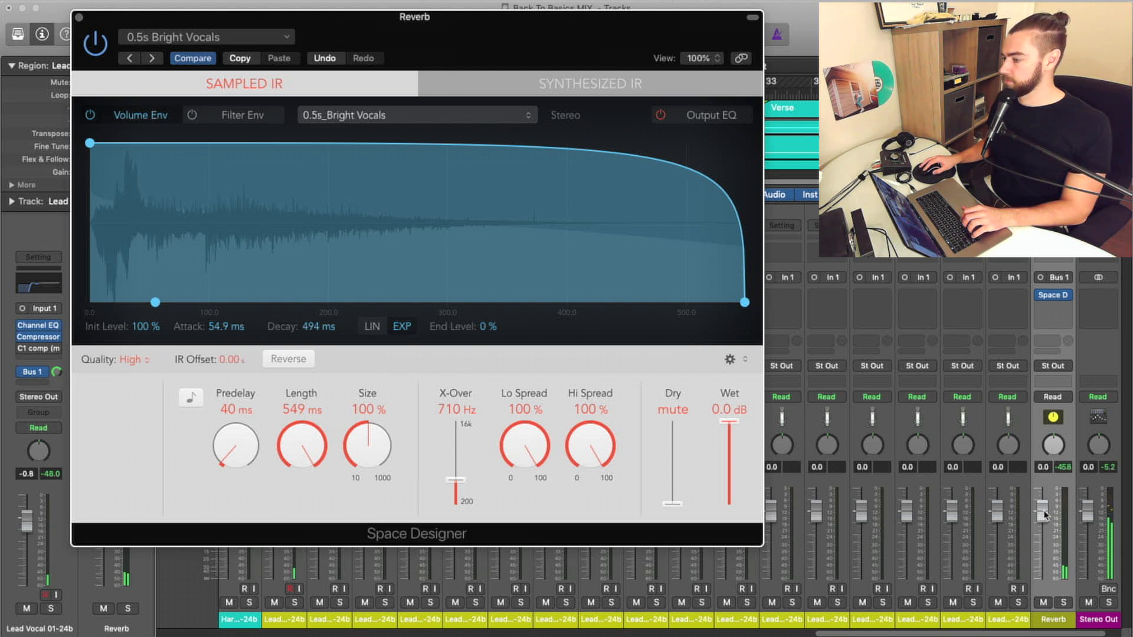
pyautogui.moveTo(1044, 515); pyautogui.dragTo(1044, 584)
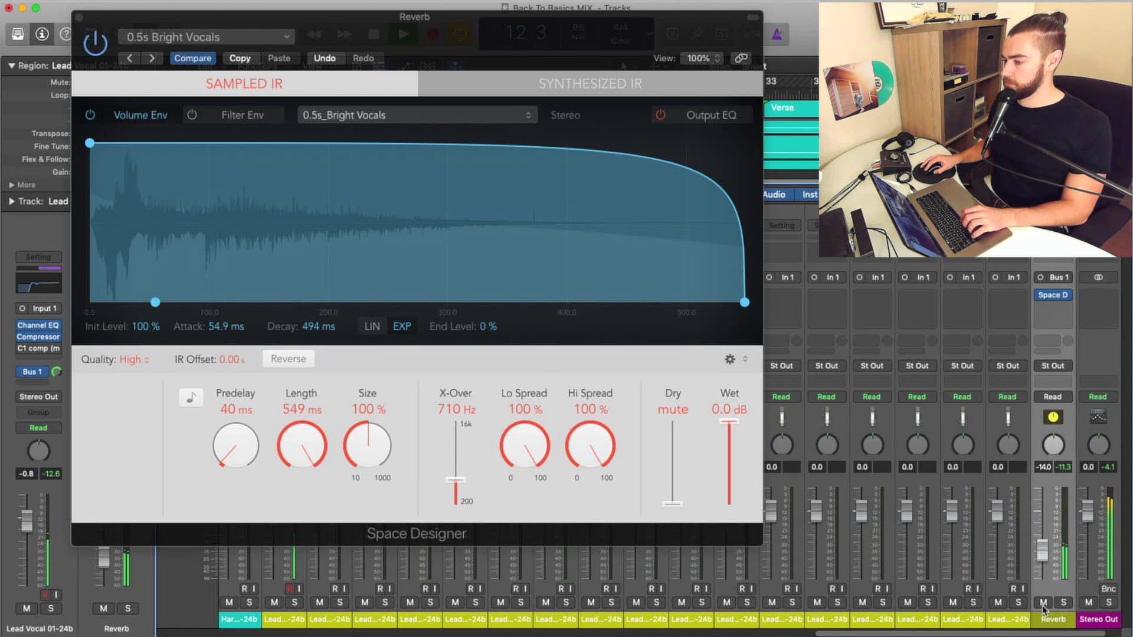
# Toggle the Reverb channel's mute to compare dry and wet, then reset its fader to 0 dB.
pyautogui.click(1043, 602)
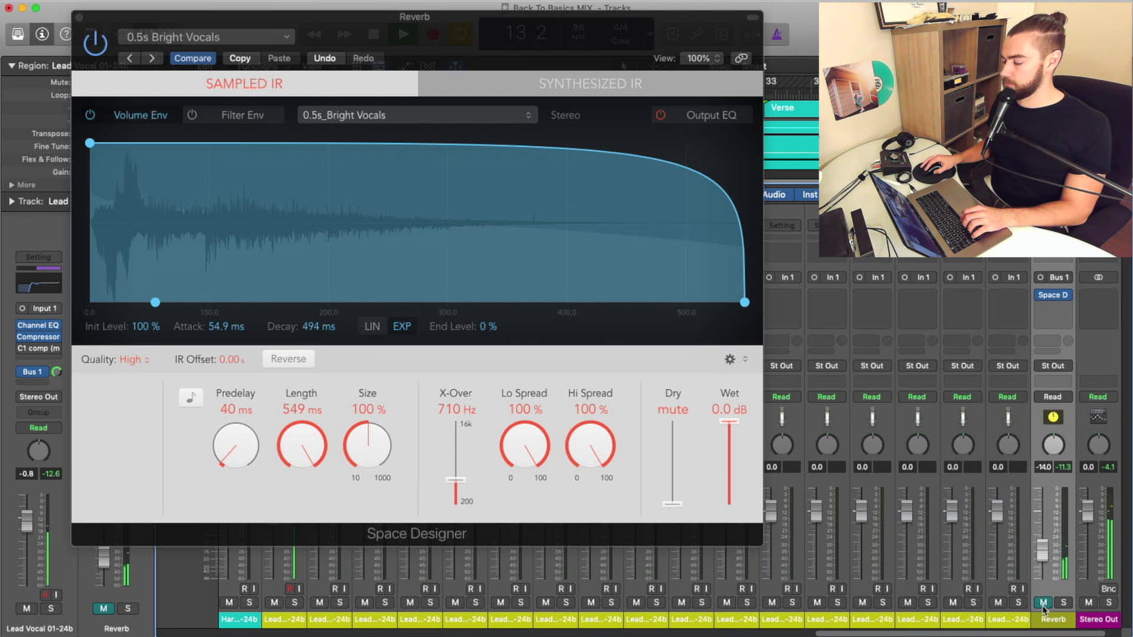
pyautogui.click(1043, 603)
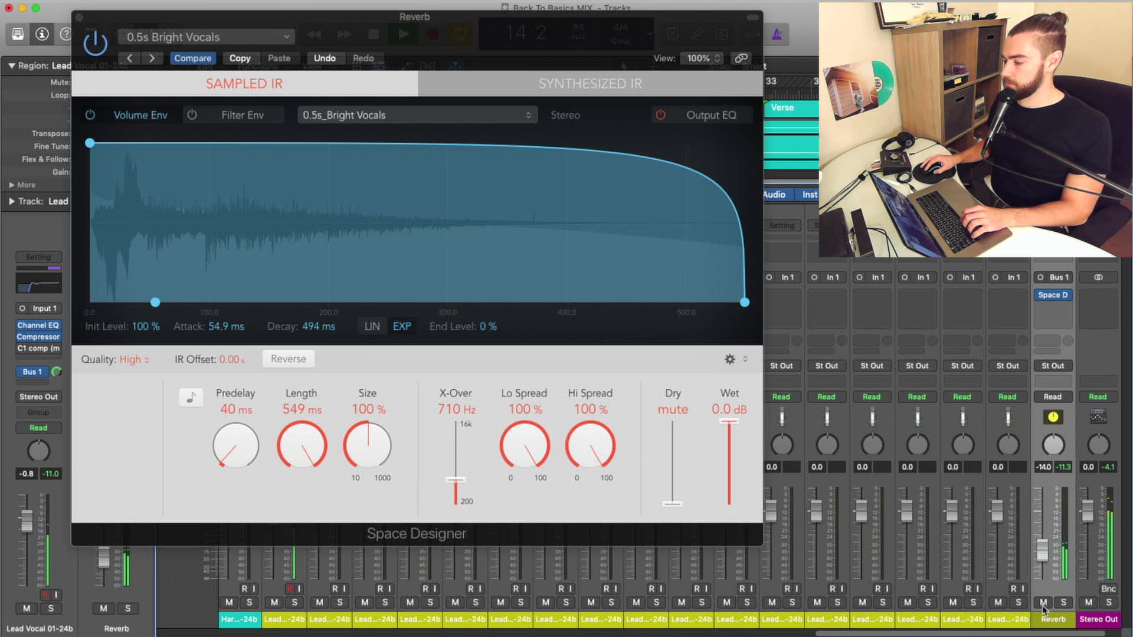
pyautogui.click(1043, 603)
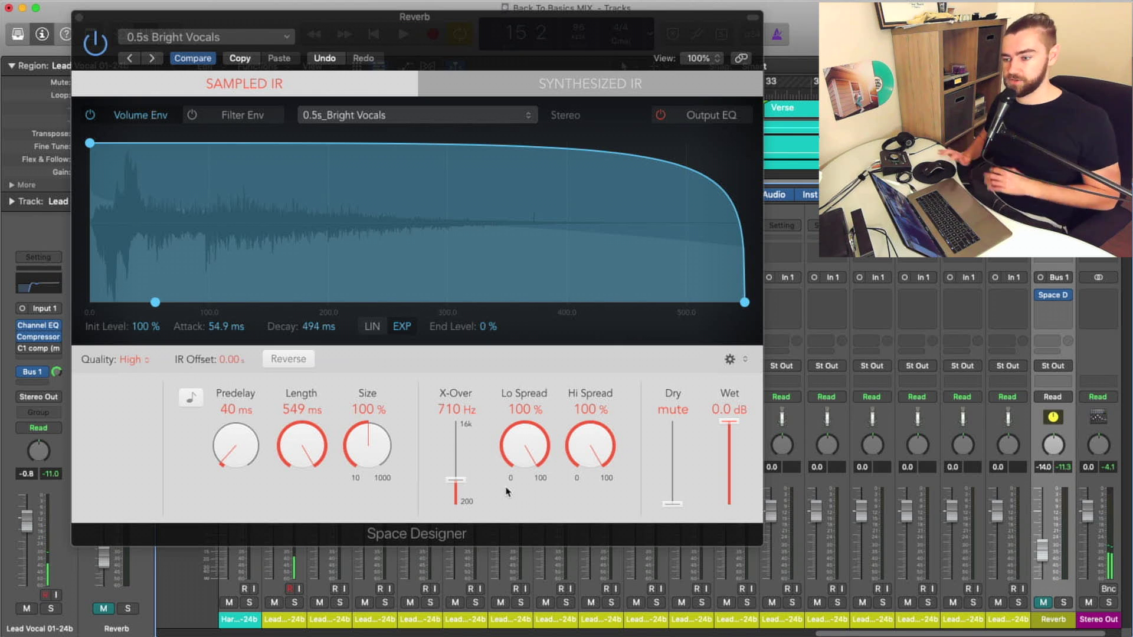
pyautogui.keyDown('alt'); pyautogui.click(1044, 561); pyautogui.keyUp('alt')
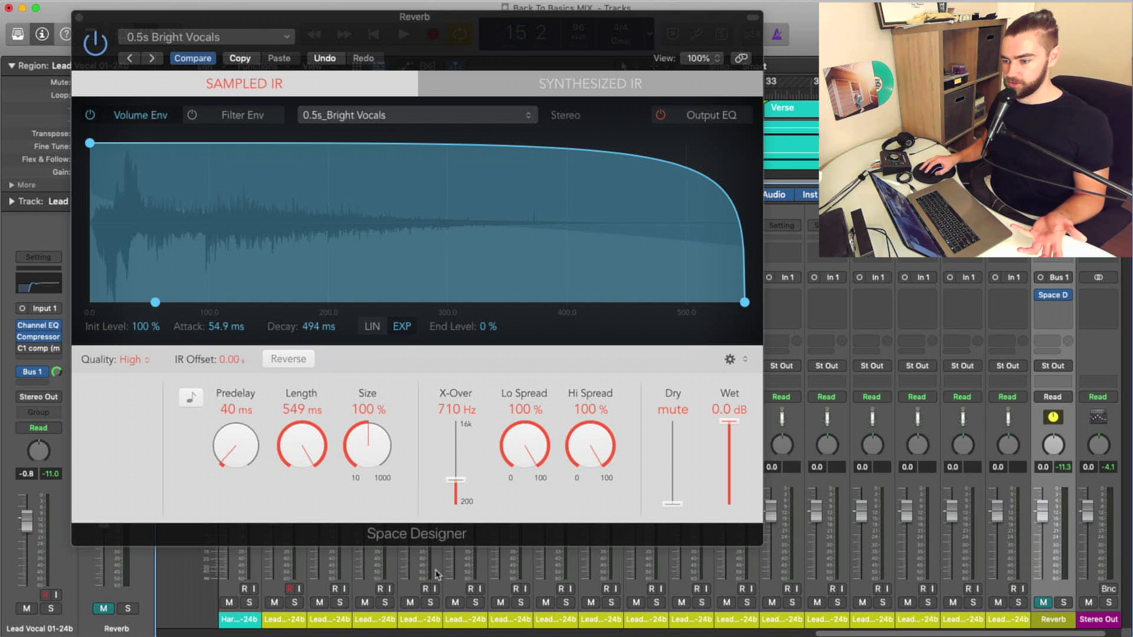
pyautogui.click(143, 468)
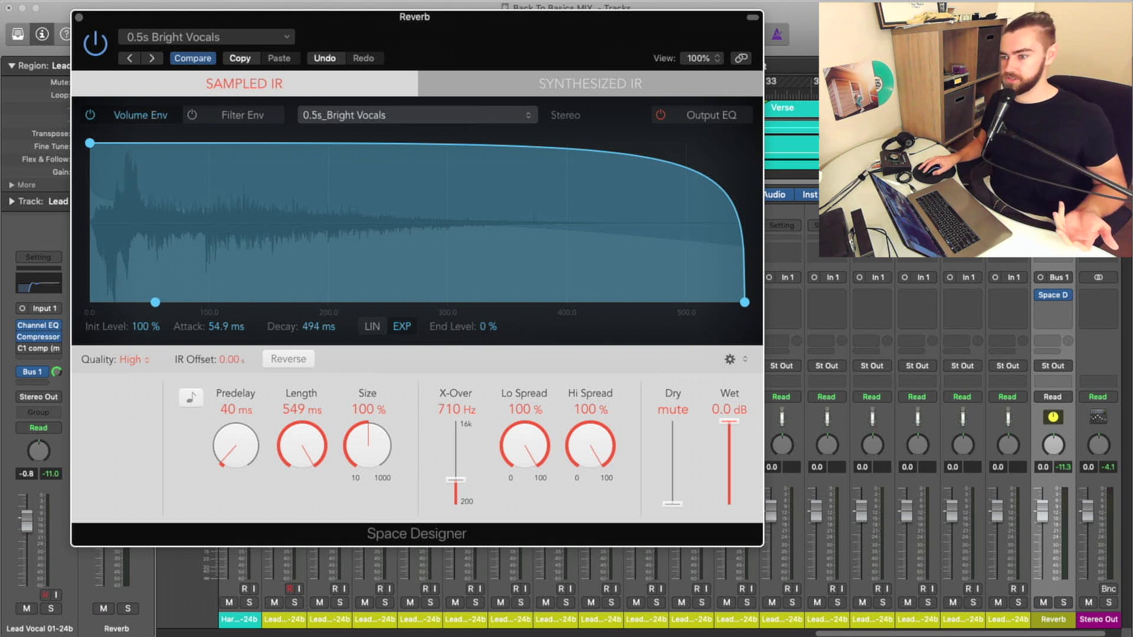
pyautogui.click(242, 38)
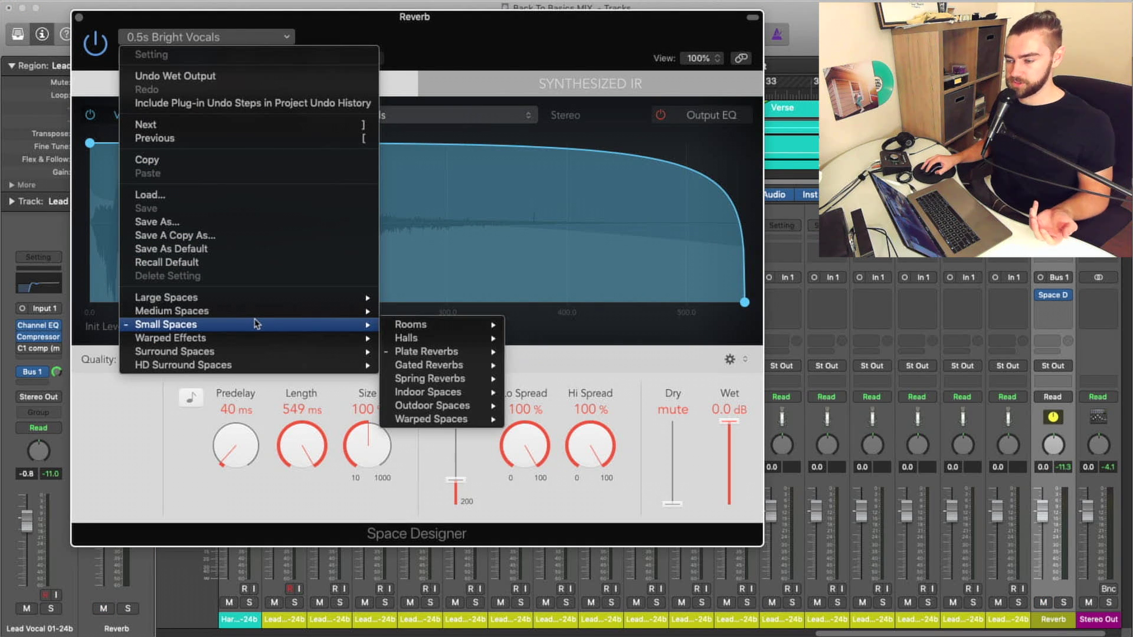
# Load the 03.0s Big Cave One preset from Large Spaces > Indoor Spaces.
pyautogui.moveTo(274, 312)
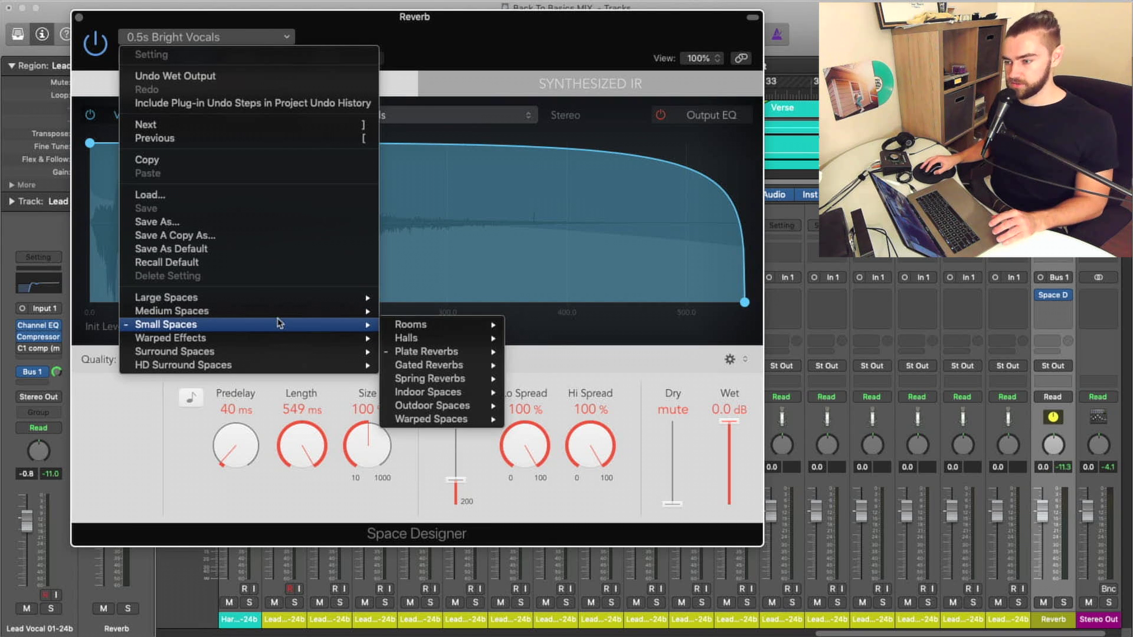
pyautogui.moveTo(475, 355)
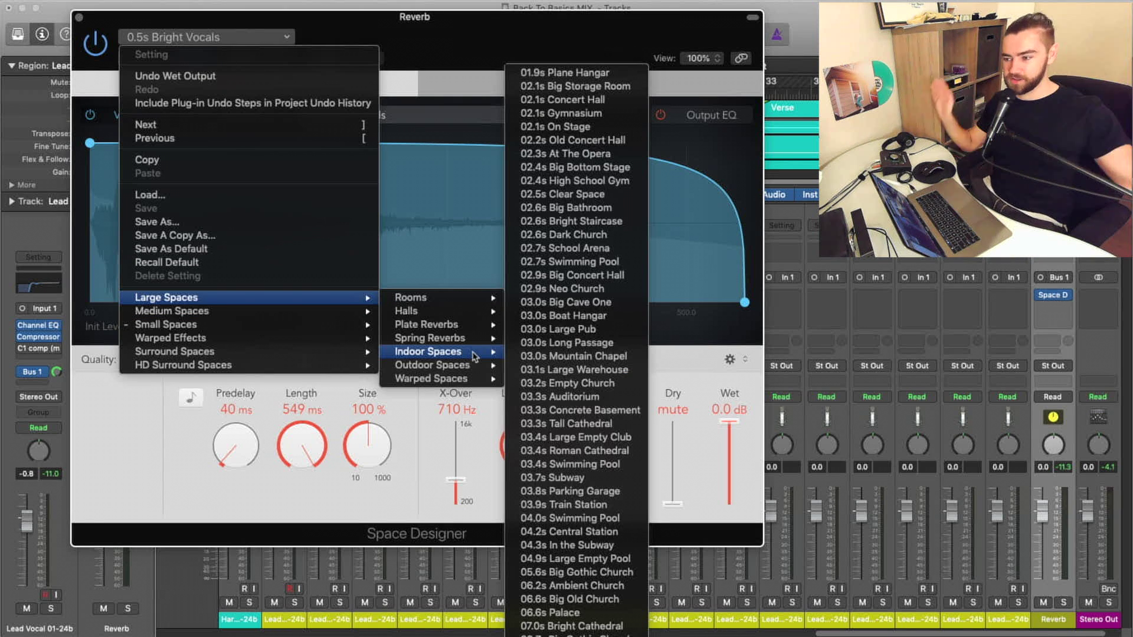
pyautogui.click(558, 304)
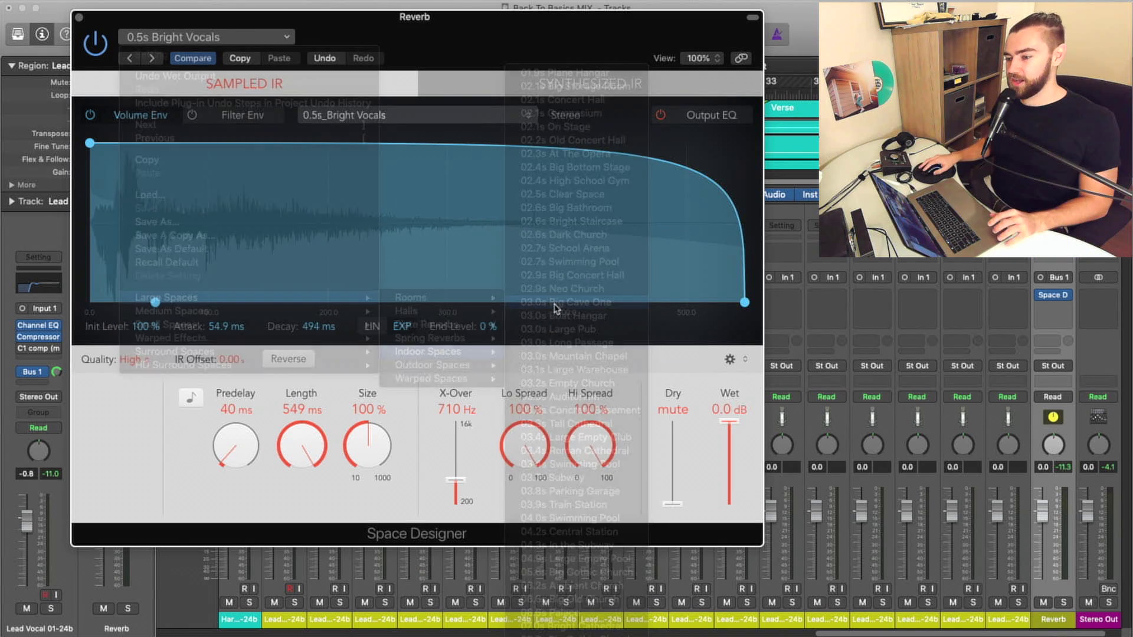
# Set Predelay to 61 ms and Wet to 0.0 dB, then play and lower the Reverb channel to -11 dB.
pyautogui.moveTo(227, 453); pyautogui.dragTo(222, 435)
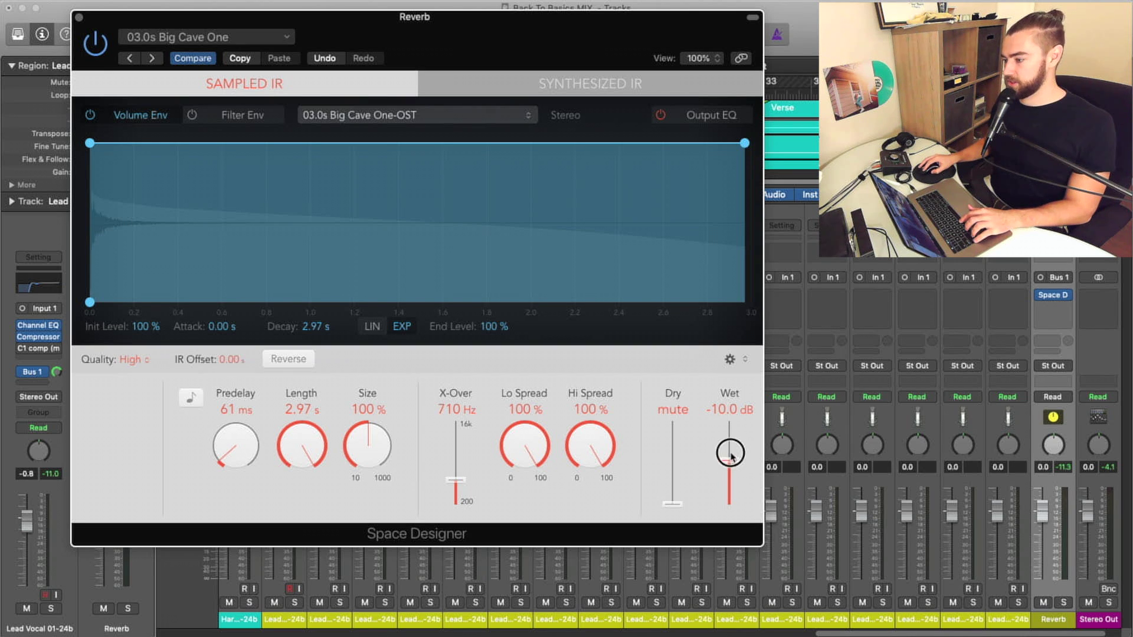
pyautogui.moveTo(729, 460); pyautogui.dragTo(730, 421)
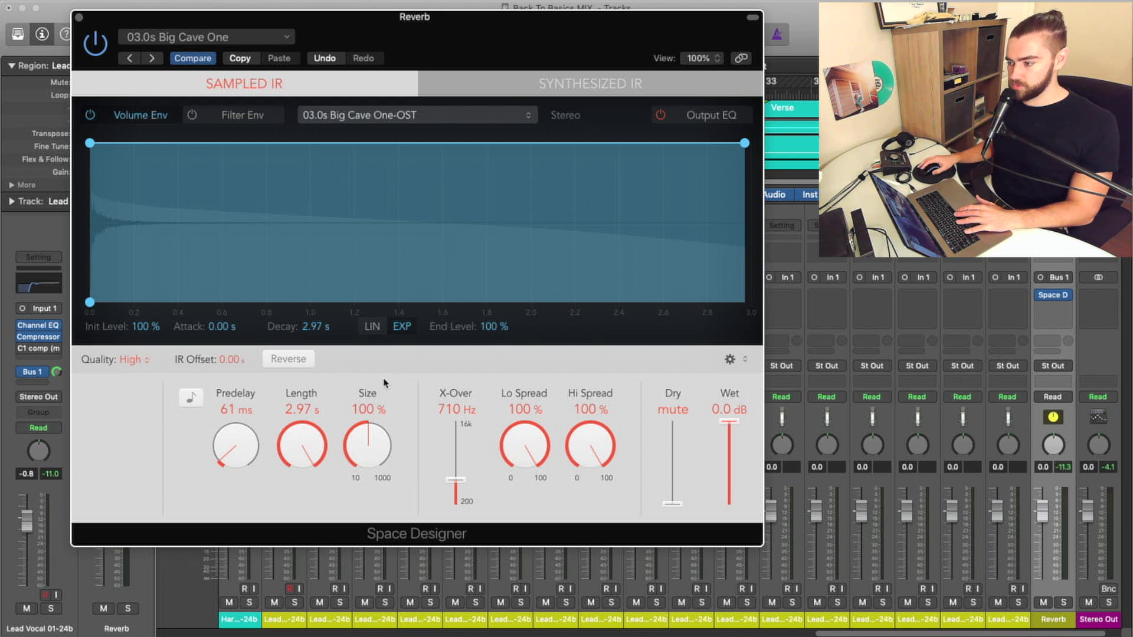
pyautogui.press('space')
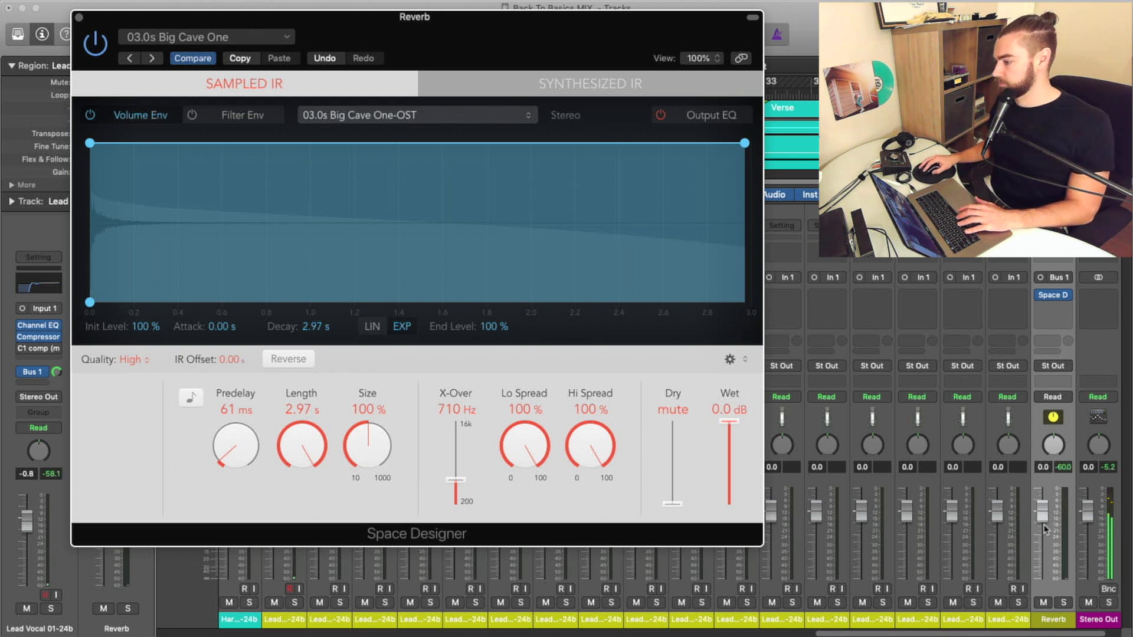
pyautogui.moveTo(1041, 524); pyautogui.dragTo(1042, 589)
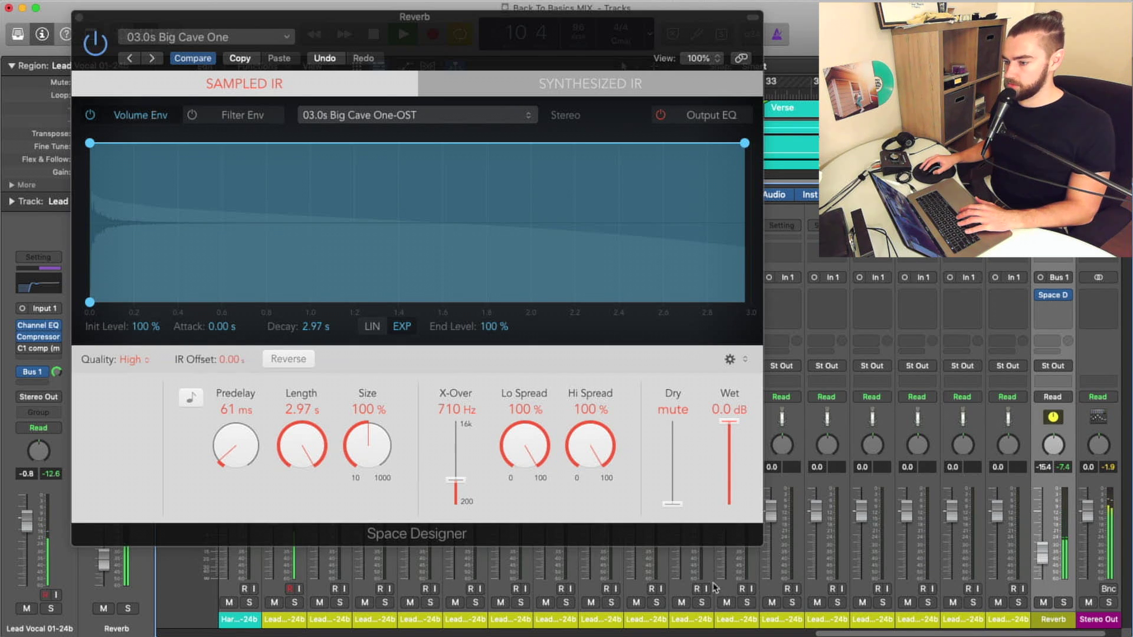
# Enlarge reverb Size to 1000% (length 29.7 s), adjust the Reverb fader, and stop playback.
pyautogui.moveTo(379, 467); pyautogui.dragTo(379, 324)
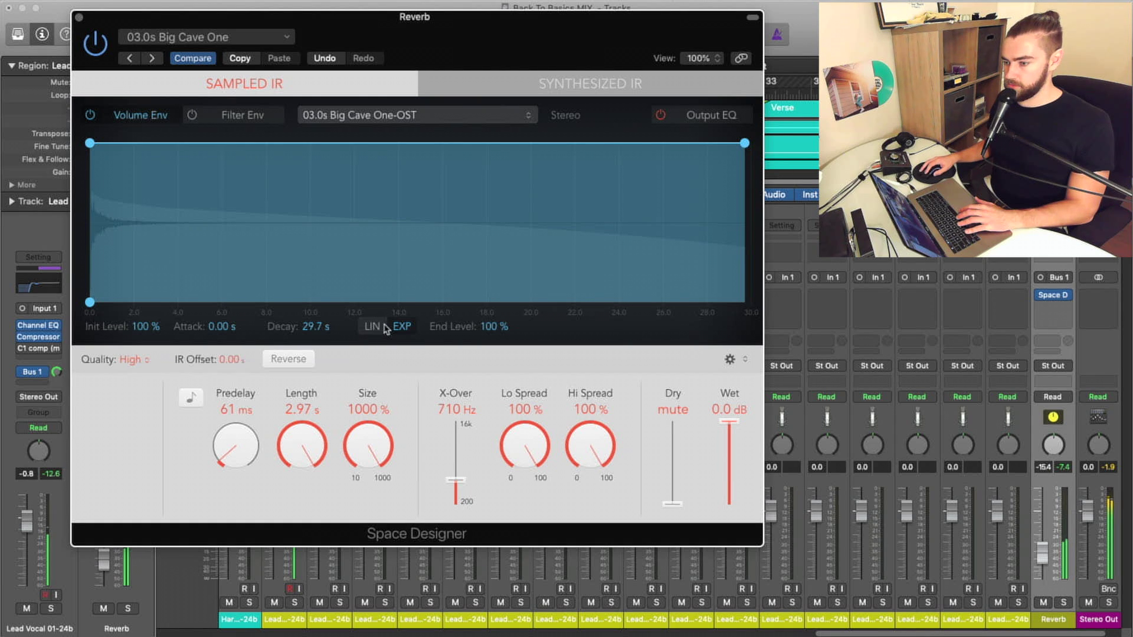
pyautogui.moveTo(1042, 552)
pyautogui.mouseDown()
pyautogui.moveTo(1046, 519)
pyautogui.moveTo(1046, 554)
pyautogui.mouseUp()
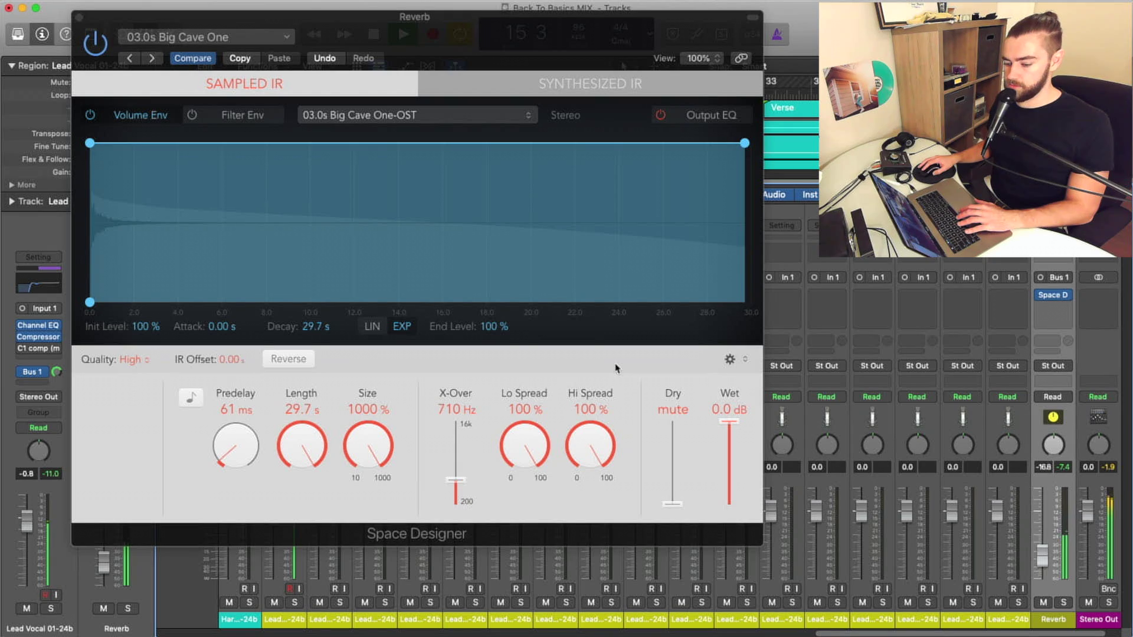
pyautogui.press('space')
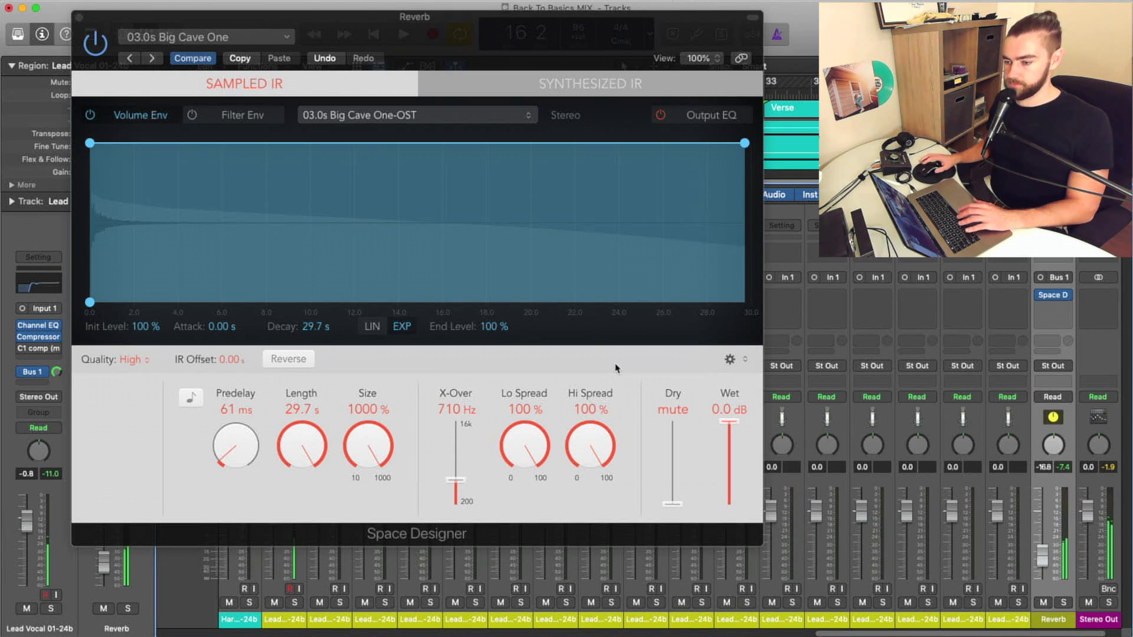